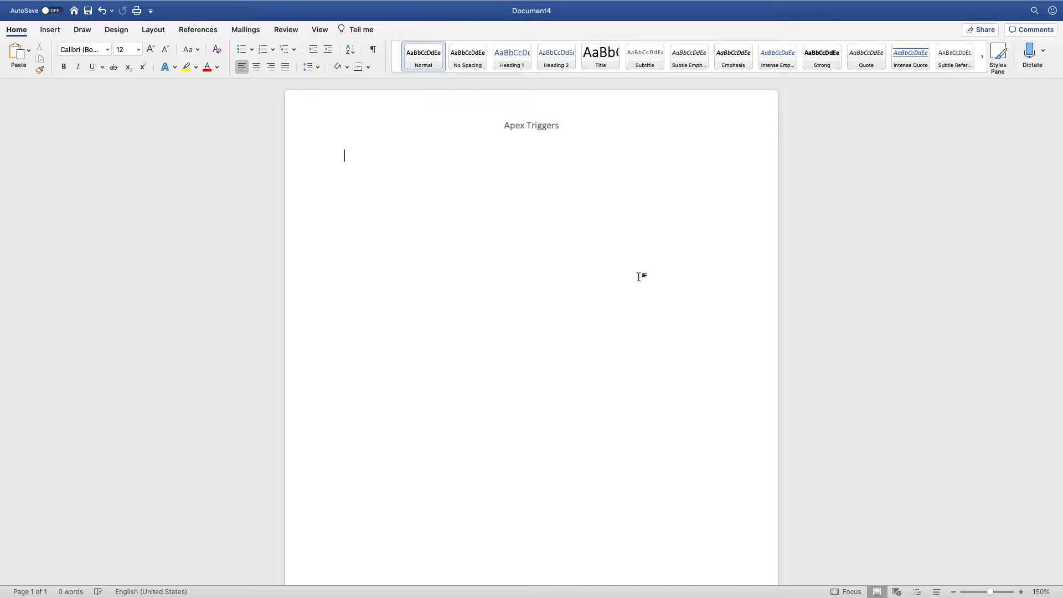
Enter the heading line "Trigger Context Variables :" in the document body
type("Trigger Conte")
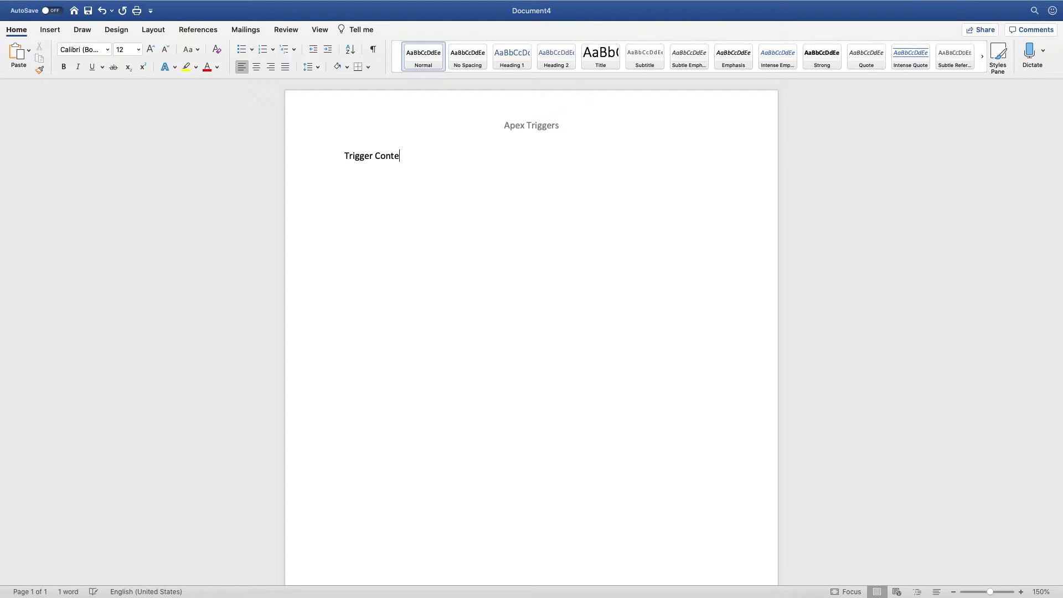
type("xt Variables :")
key("Tab")
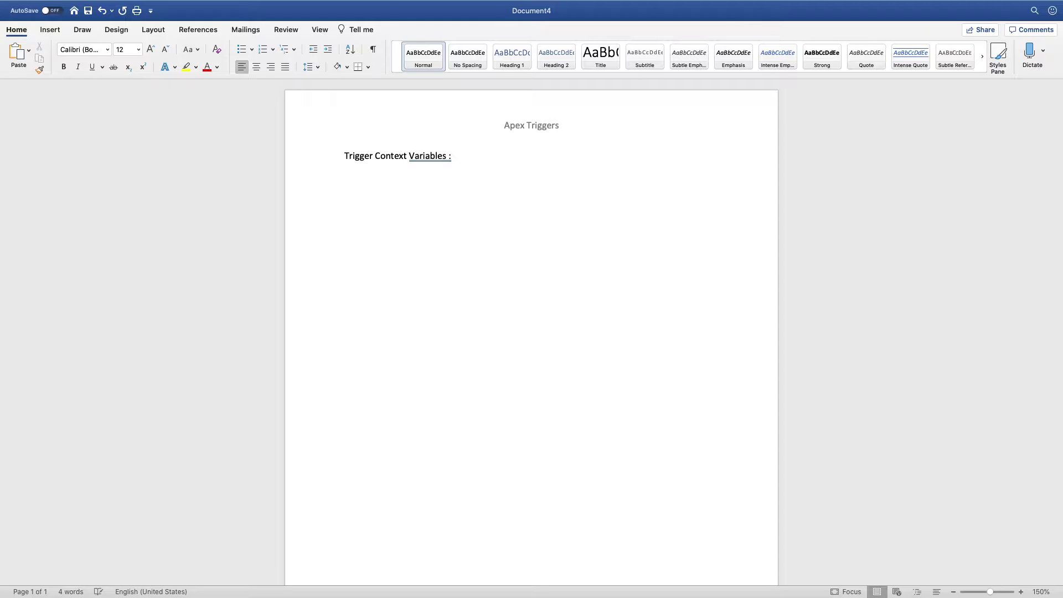
Create a numbered list in "1)" style with the items Trigger.isInsert, Trigger.isUpdate, Trigger.isDelete and Trigger.isUndelete below the heading
type("1) ")
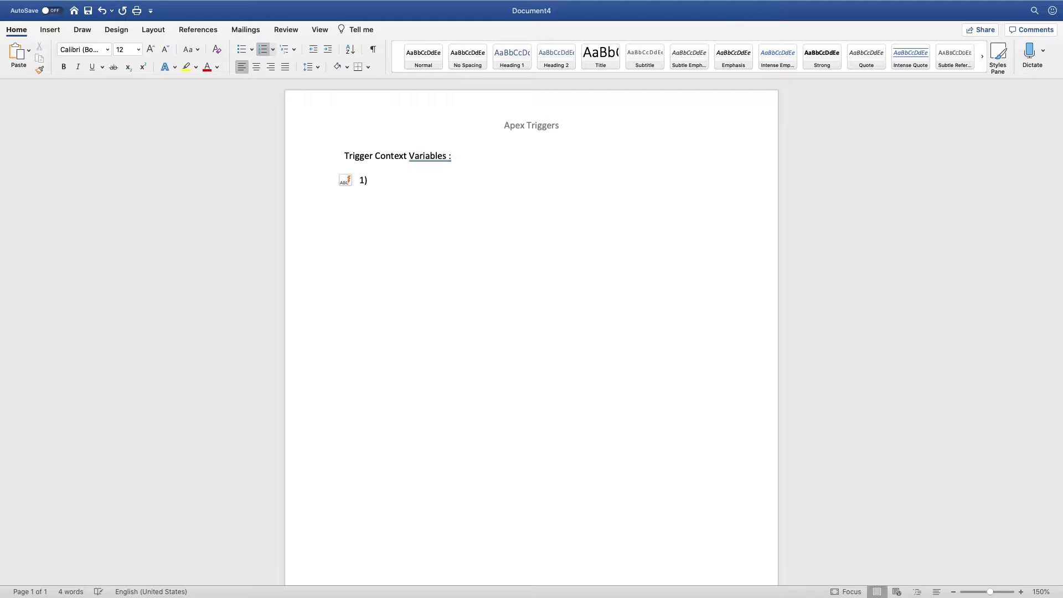
type("Trigger.isInsert")
key("Return")
type("Trigg")
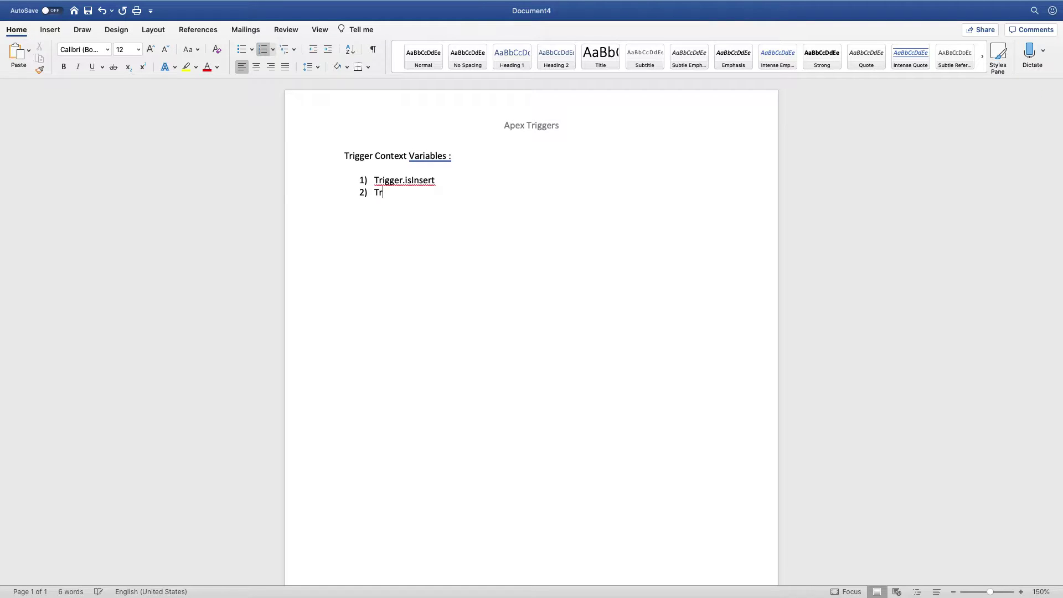
type("er.isUpdate")
key("Return")
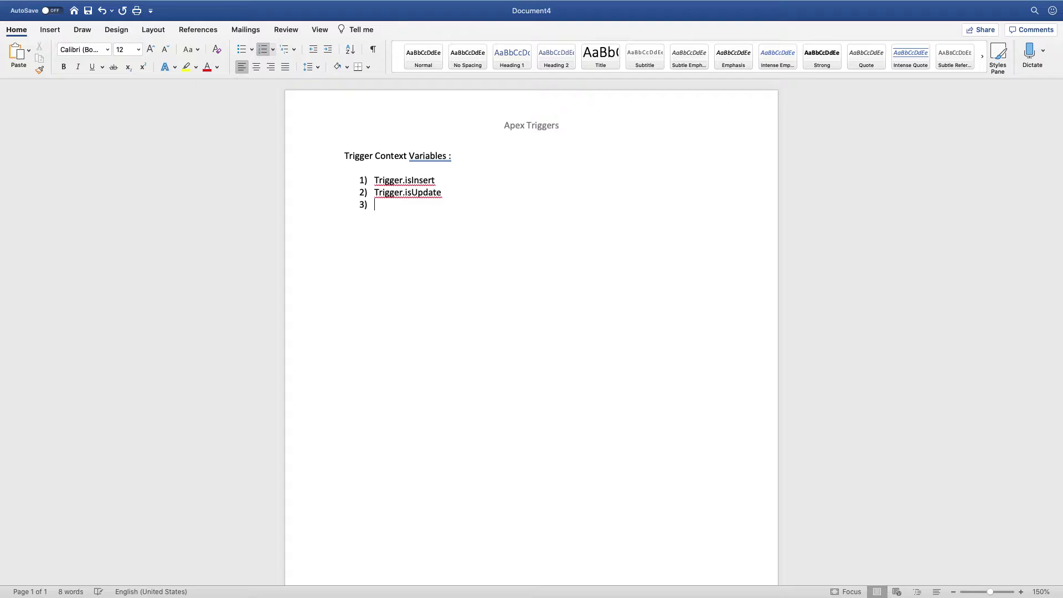
type("Trigger.isDelete")
key("Return")
type("Trigger")
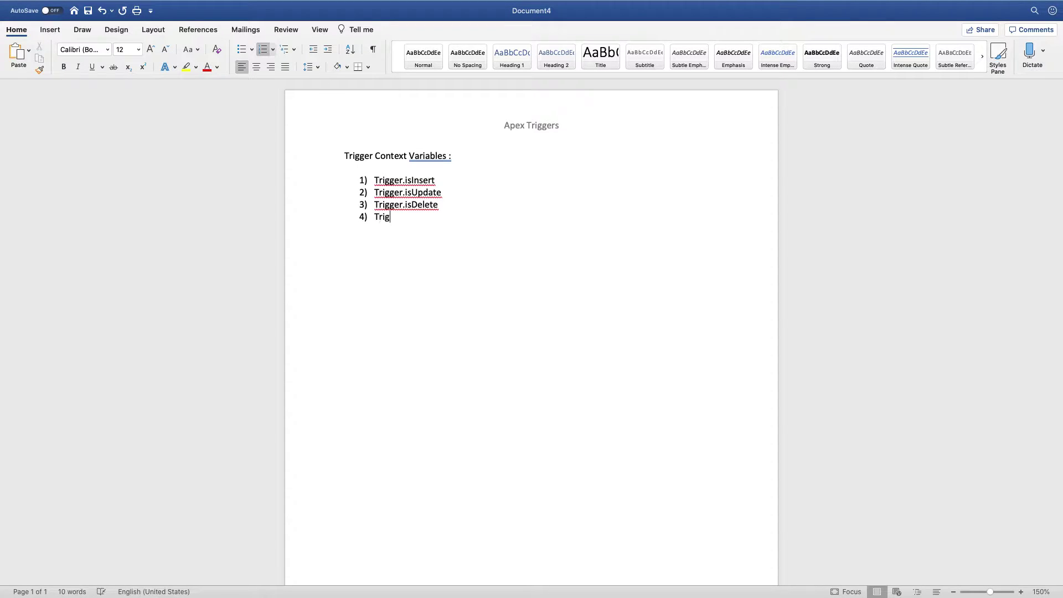
type(".isUndelete")
scroll(457, 221, "down", 1)
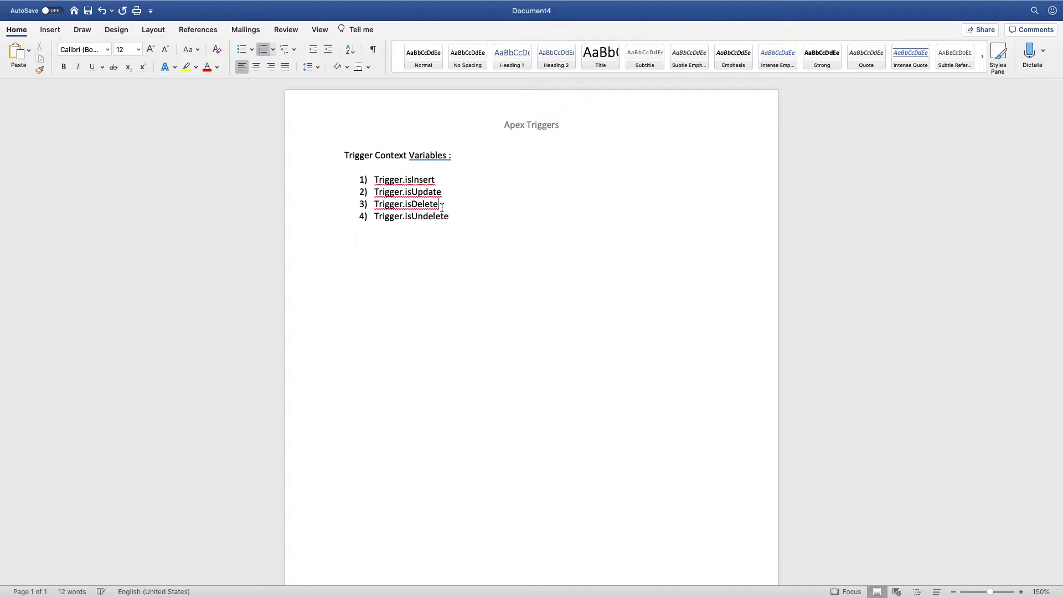
left_click(448, 194)
left_click(438, 178)
left_click(442, 205)
left_click_drag(443, 205, 361, 198)
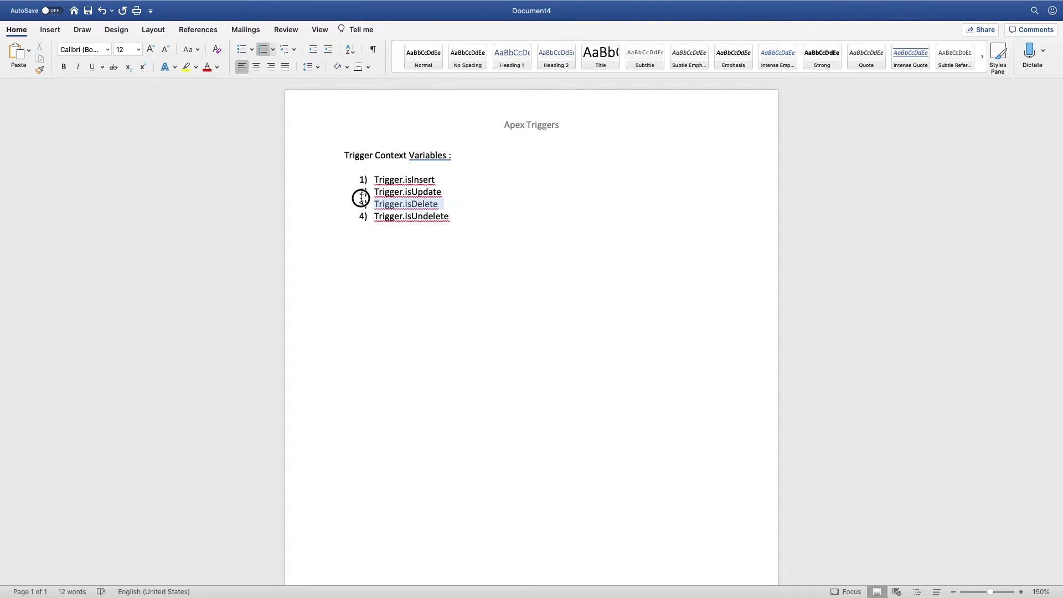
left_click(467, 220)
left_click_drag(466, 219, 372, 217)
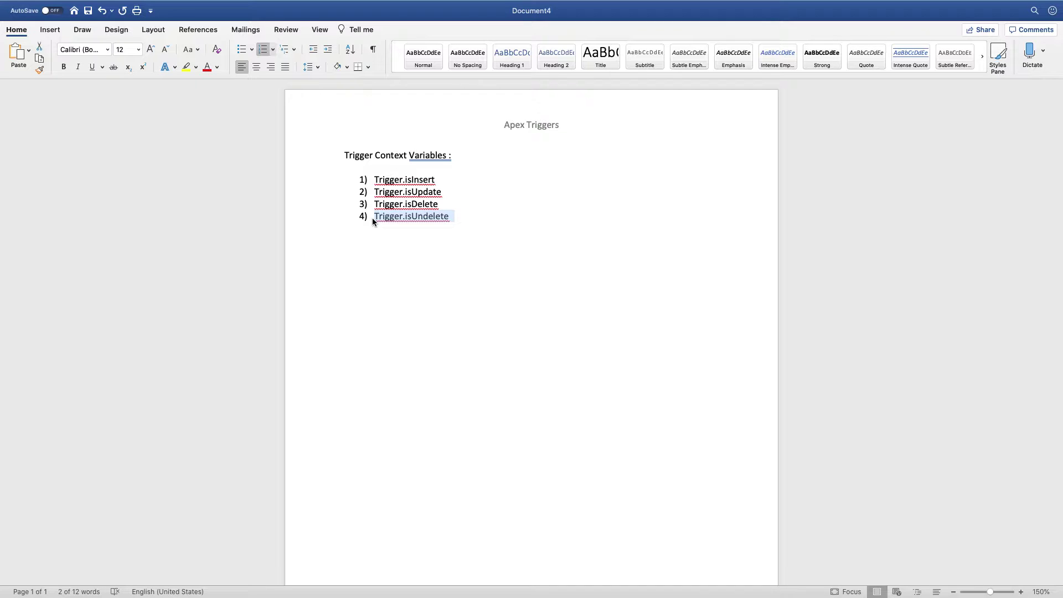
left_click(466, 215)
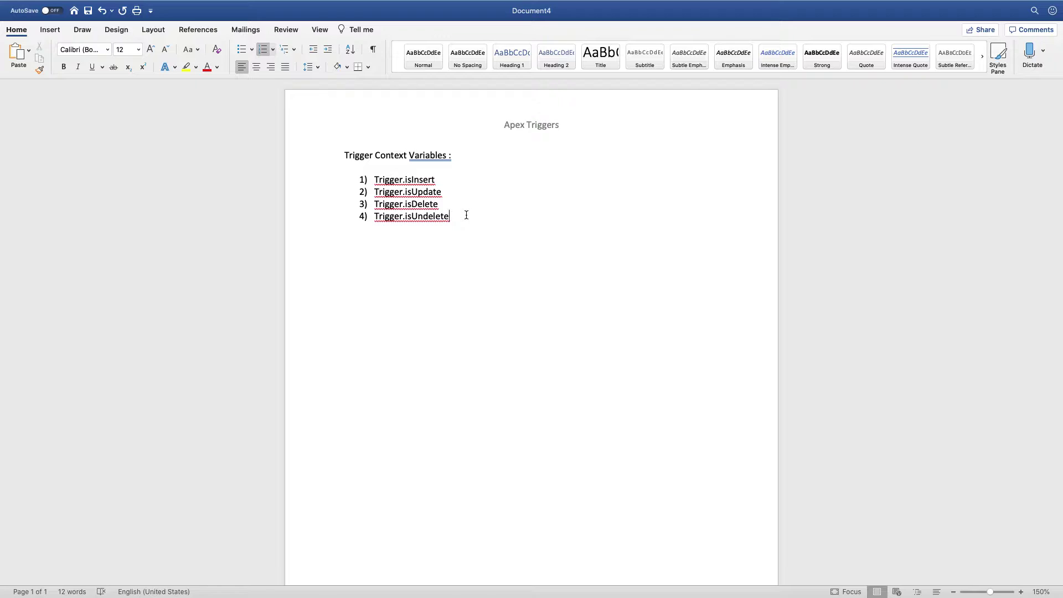
Accept the grammar suggestion "Variables:" for the flagged word in the heading
right_click(444, 150)
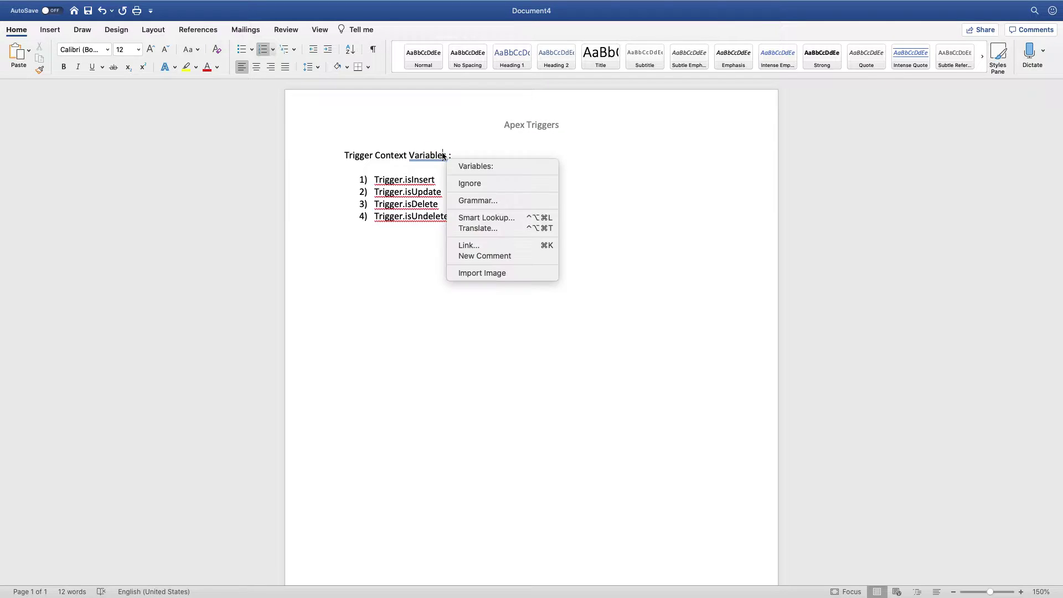
left_click(464, 162)
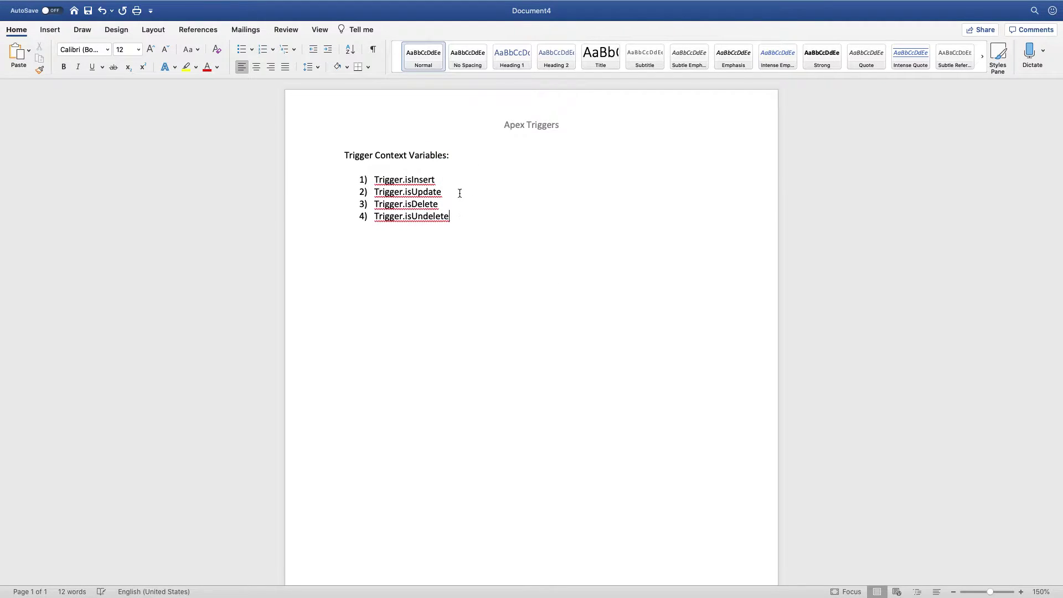
left_click(457, 179)
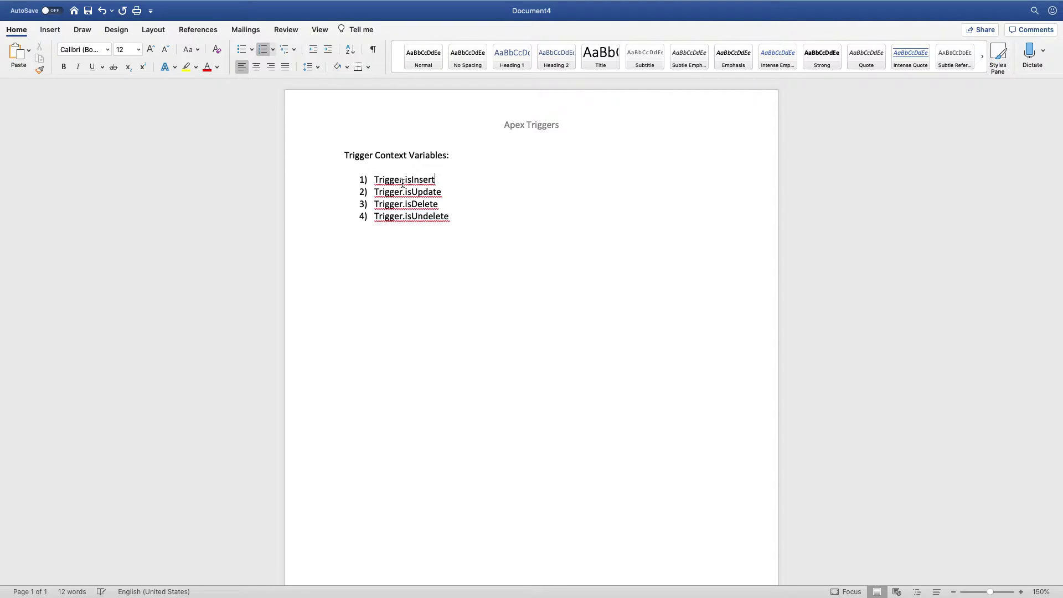
left_click_drag(405, 179, 441, 182)
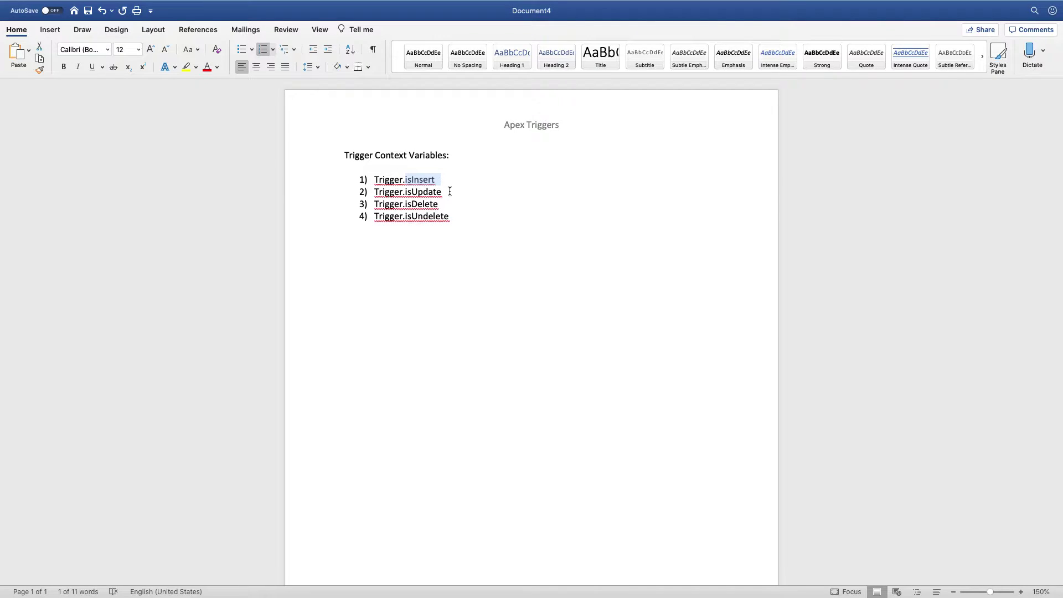
left_click_drag(376, 192, 448, 191)
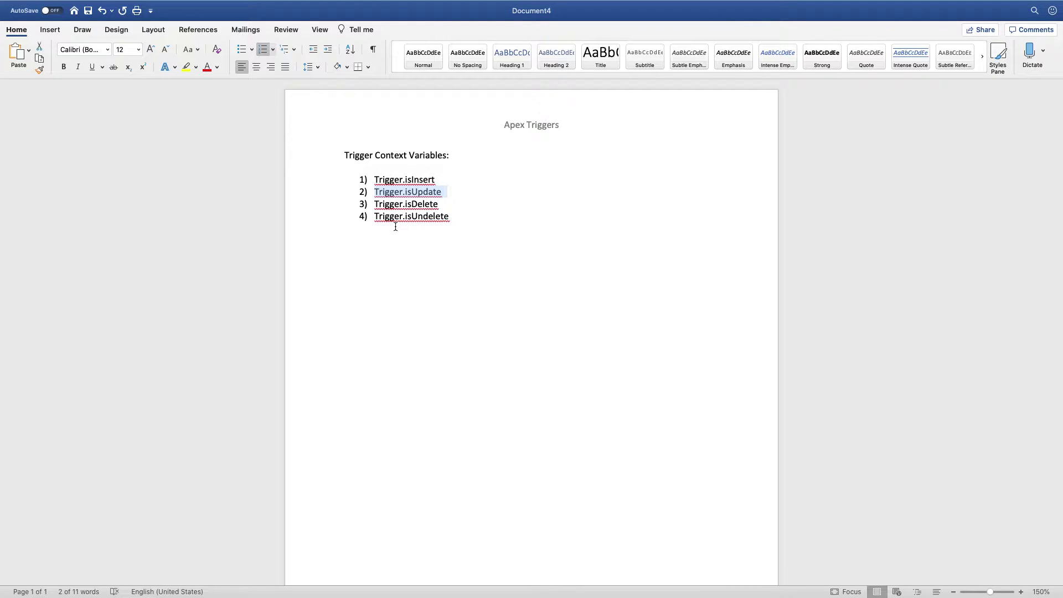
Add a fifth item beginning with "Tri" to the numbered list, after Trigger.isUndelete
left_click(462, 218)
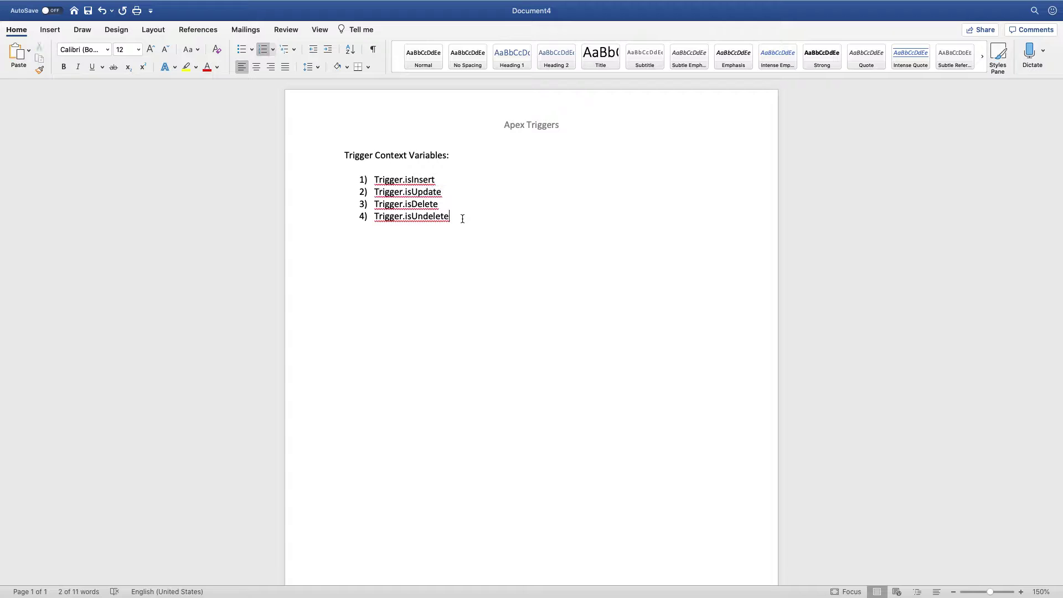
key("Return")
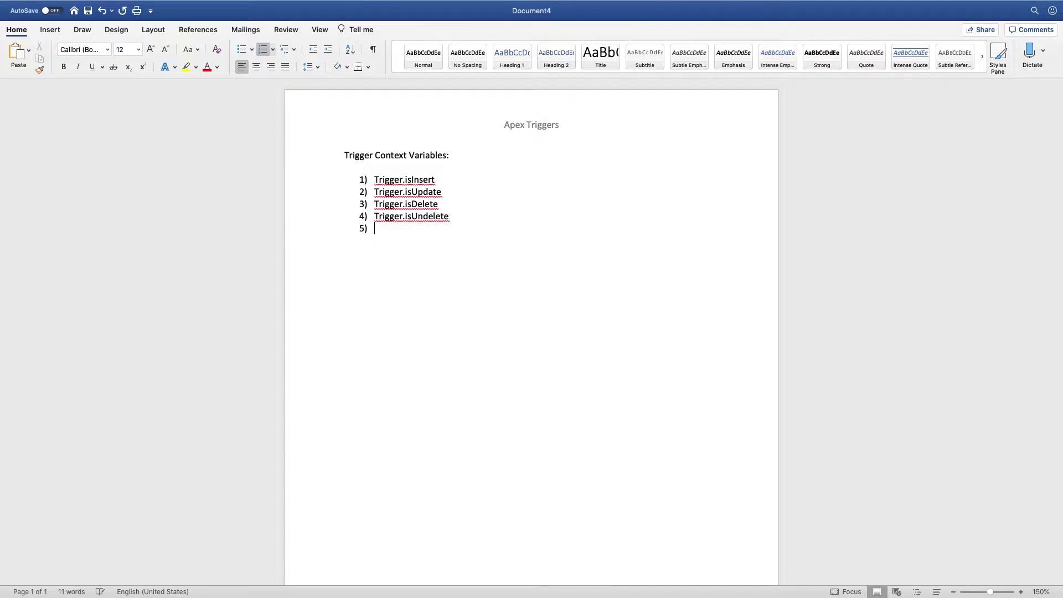
type("Tri")
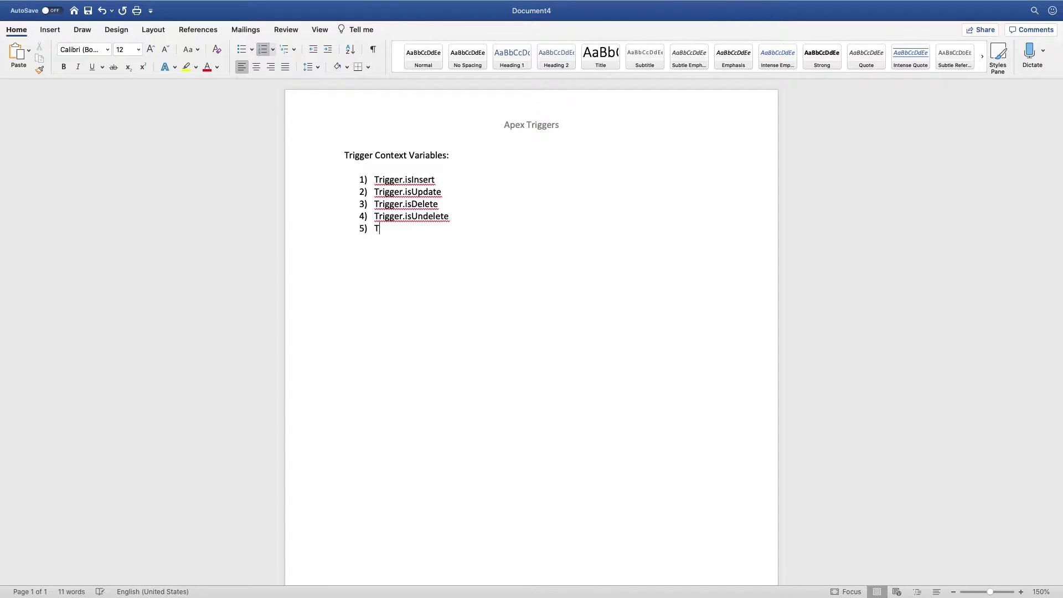